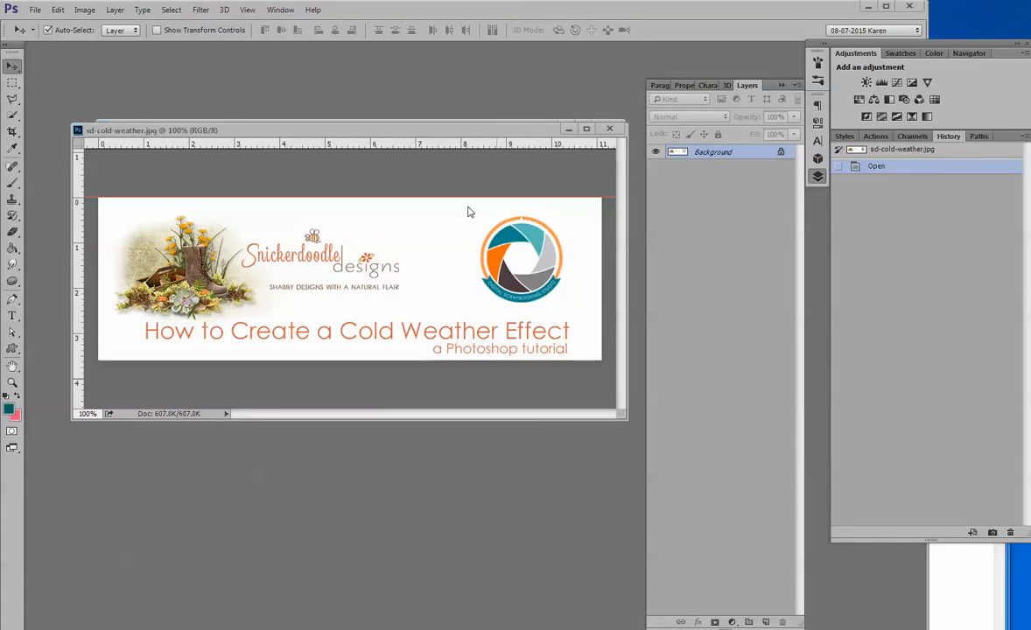
# Step: Close the sd-cold-weather.jpg title image and bring the lou-midwinter-w-my-snow-edits.psd layout into view
pyautogui.click(610, 130)
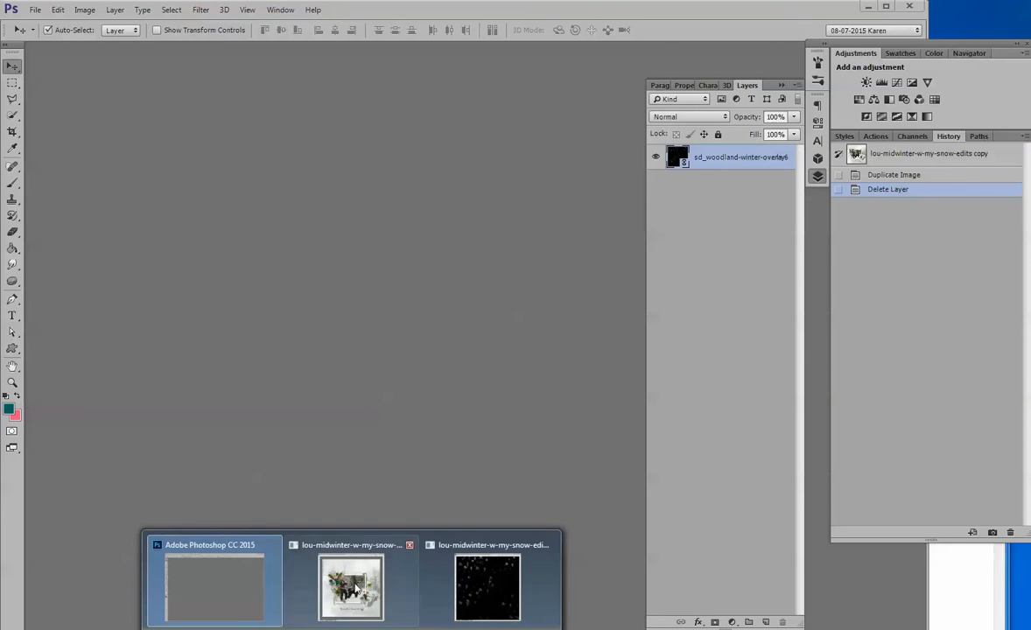
pyautogui.click(323, 543)
pyautogui.moveTo(418, 43); pyautogui.dragTo(327, 48)
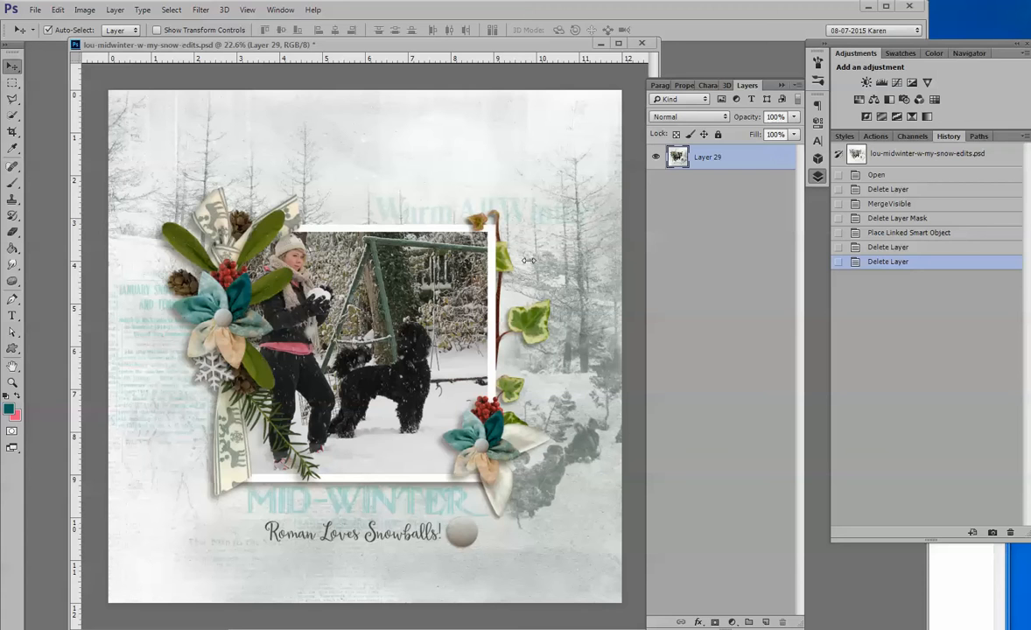
# Step: Convert Layer 29 to a smart object and open it in the Camera Raw Filter
pyautogui.rightClick(729, 163)
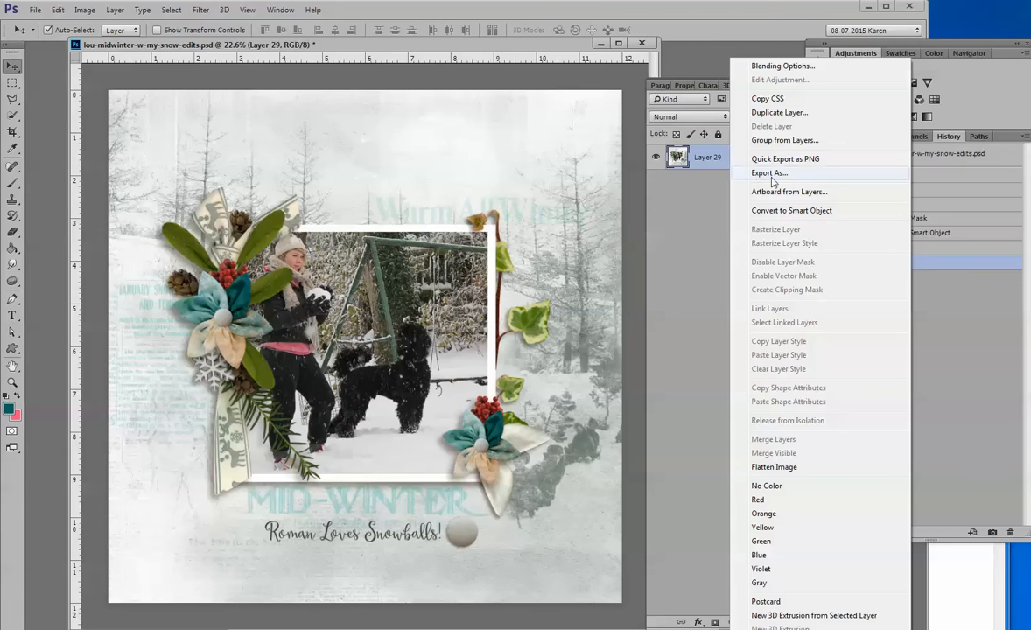
pyautogui.click(781, 211)
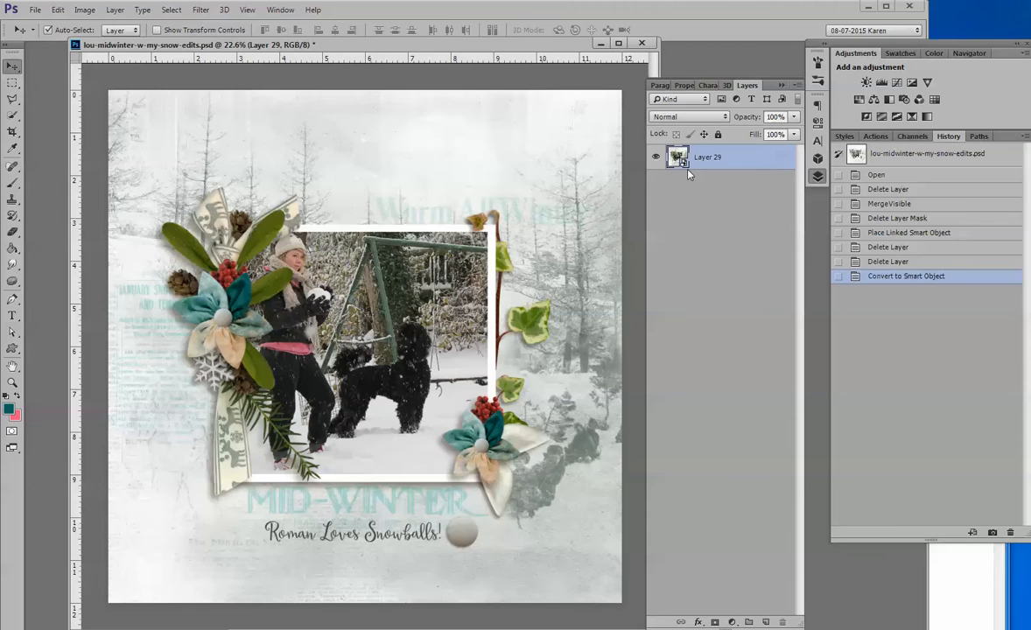
pyautogui.click(203, 11)
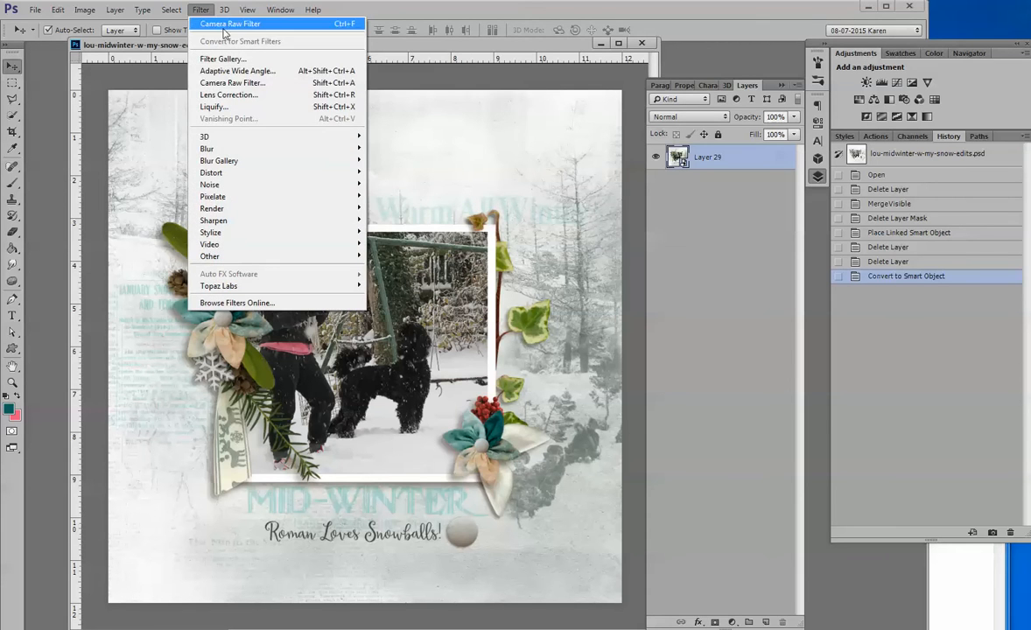
pyautogui.click(257, 84)
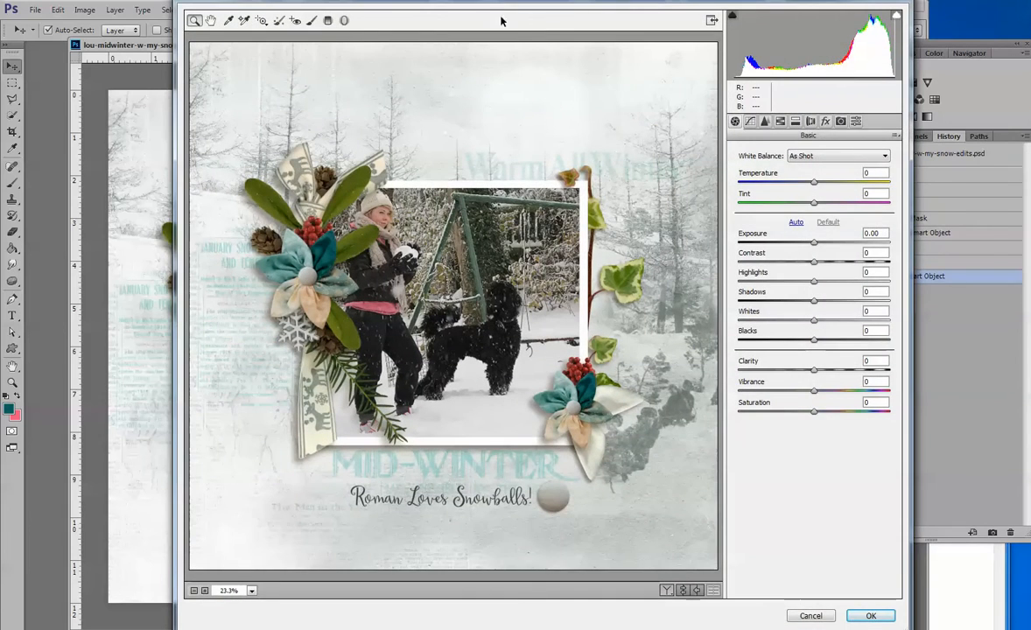
pyautogui.moveTo(501, 2); pyautogui.dragTo(429, 19)
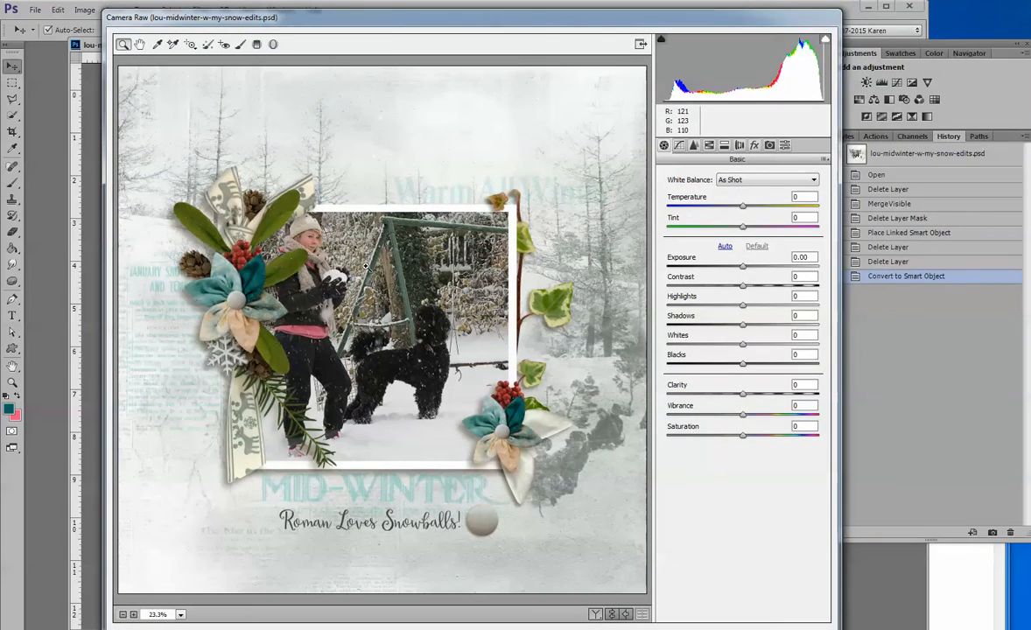
# Step: Set the Dehaze amount to -76 in the Camera Raw effects and apply the filter
pyautogui.click(755, 146)
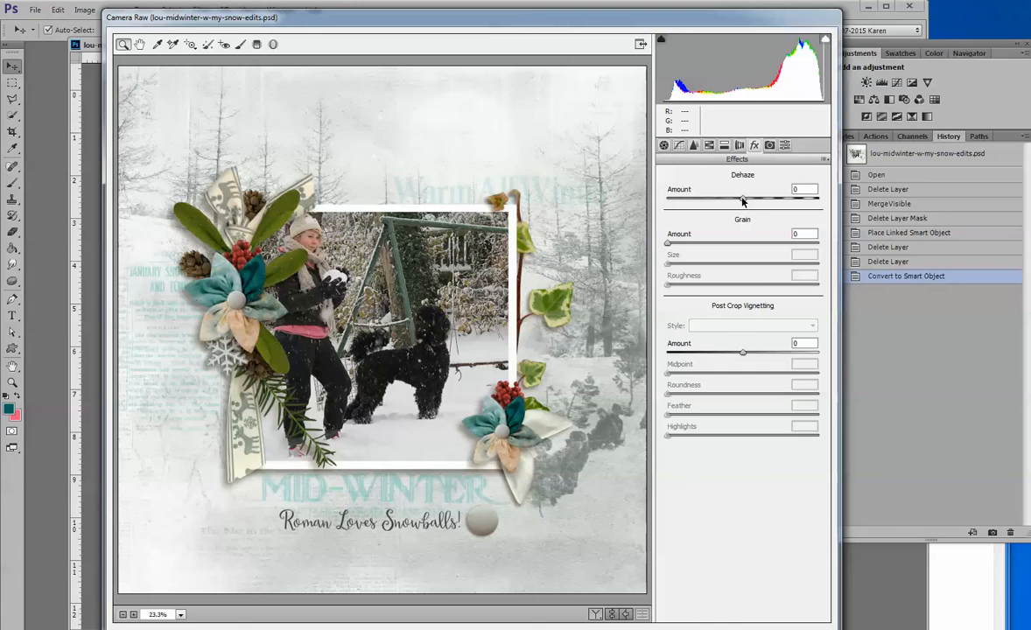
pyautogui.moveTo(742, 201); pyautogui.dragTo(663, 206)
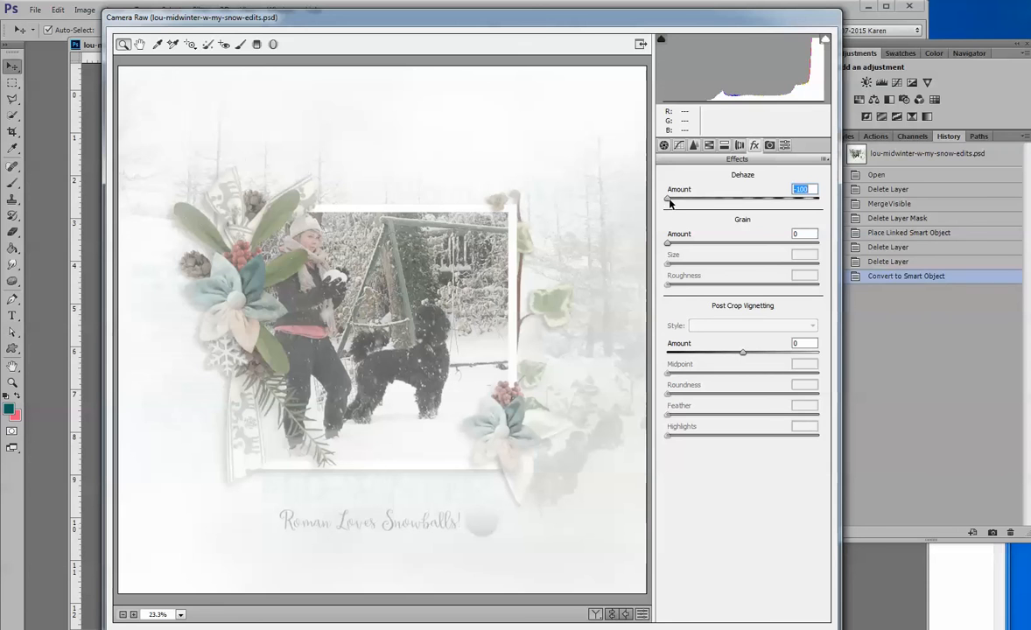
pyautogui.moveTo(670, 202); pyautogui.dragTo(688, 207)
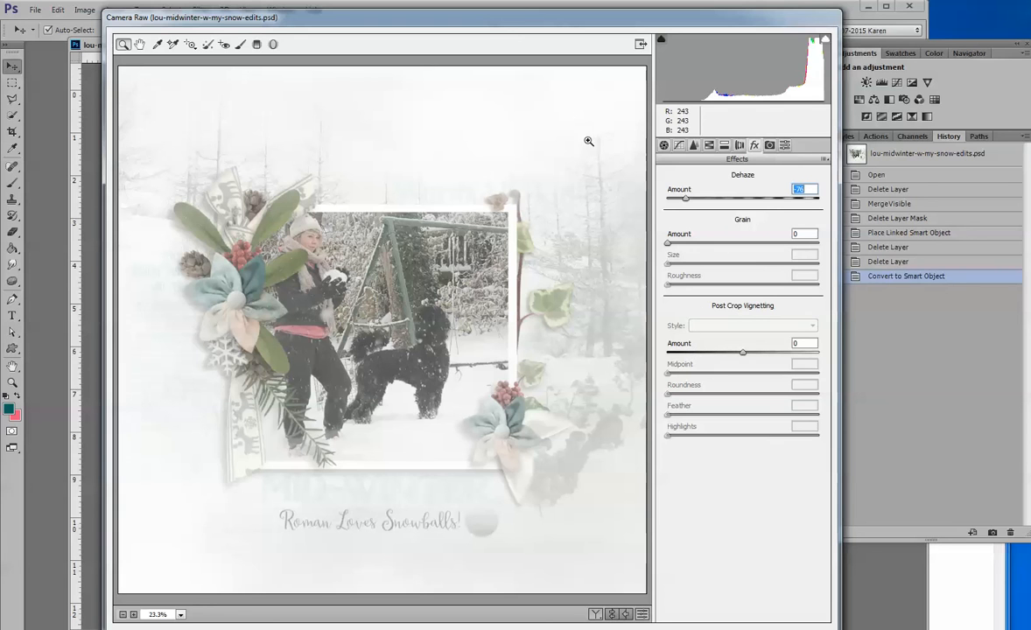
pyautogui.moveTo(517, 11)
pyautogui.mouseDown()
pyautogui.moveTo(514, 37)
pyautogui.moveTo(513, 12)
pyautogui.mouseUp()
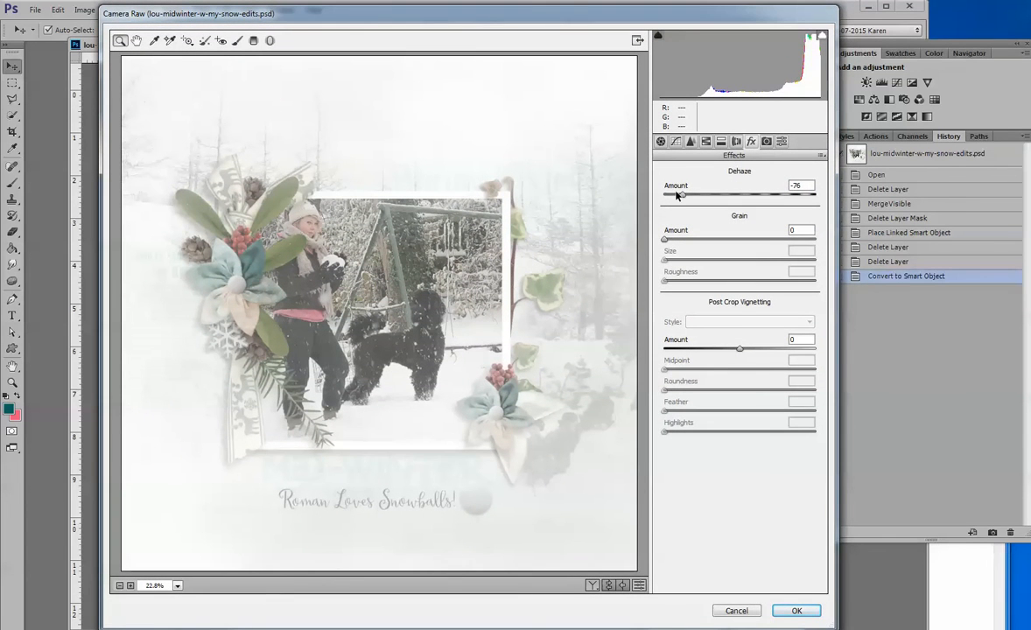
pyautogui.click(812, 616)
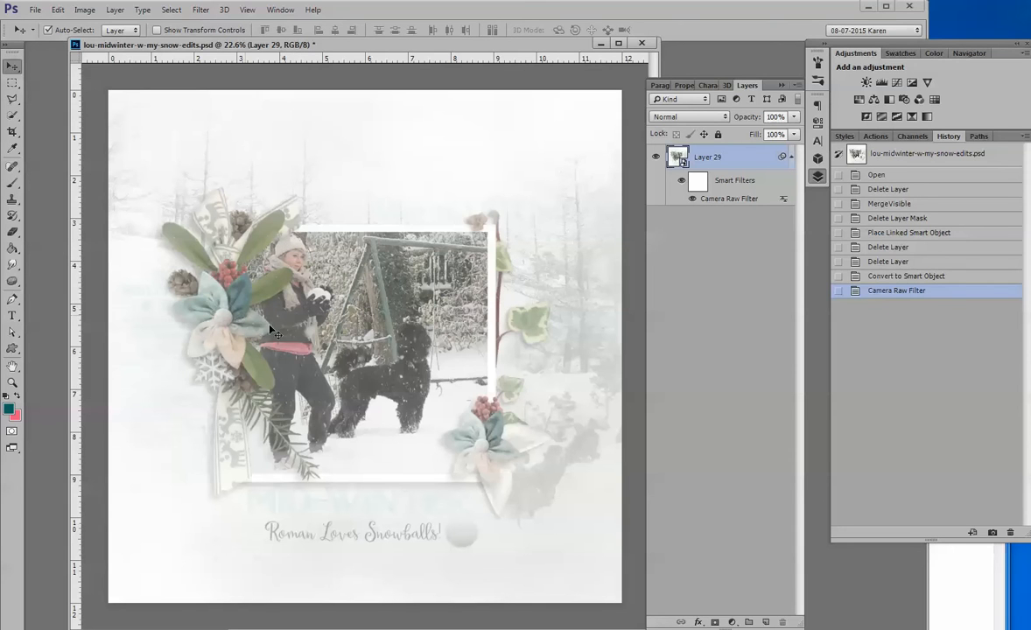
# Step: Activate the Brush tool with default black and white colors and target the smart filter mask of Layer 29
pyautogui.press('d')
pyautogui.rightClick(17, 187)
pyautogui.click(61, 168)
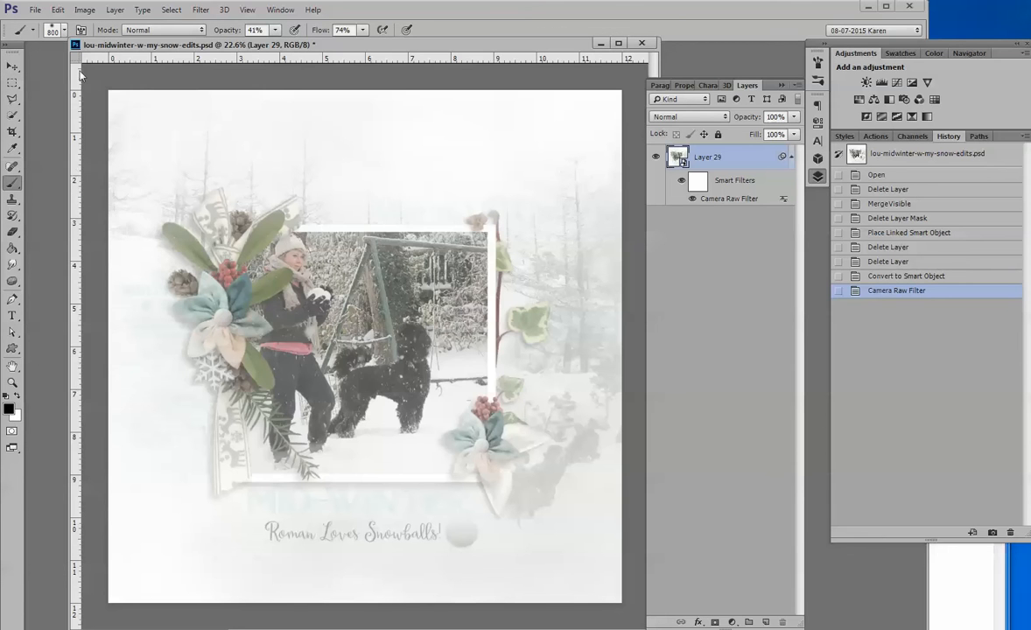
pyautogui.click(58, 30)
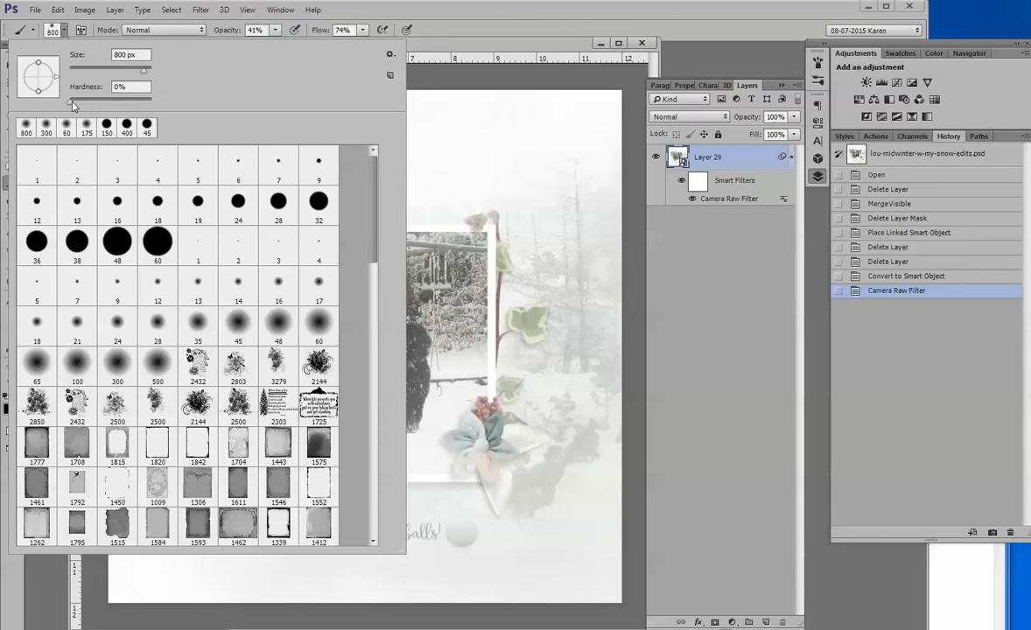
pyautogui.click(454, 48)
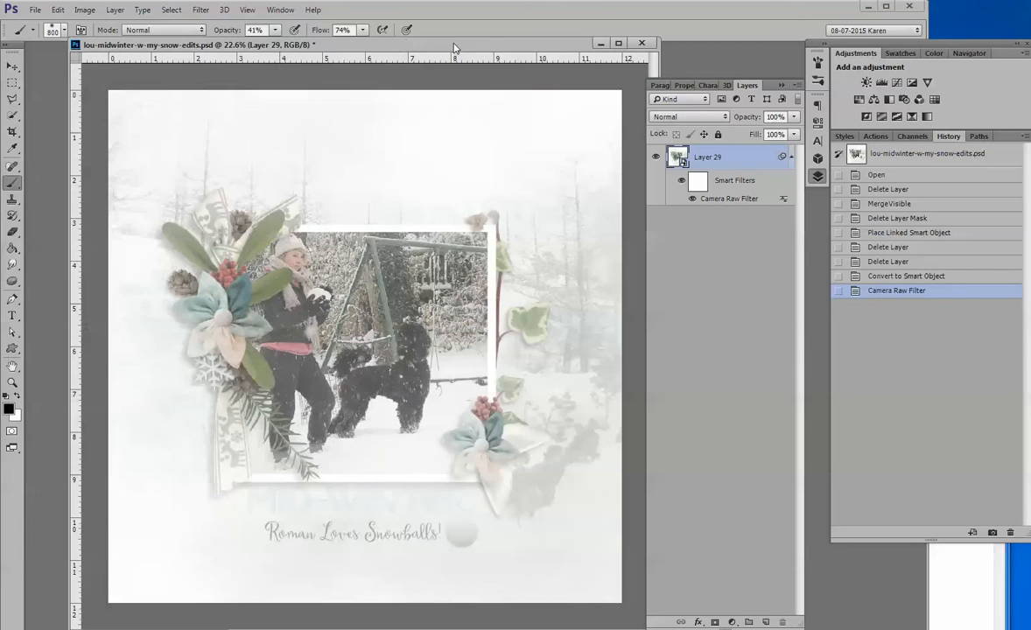
pyautogui.click(699, 182)
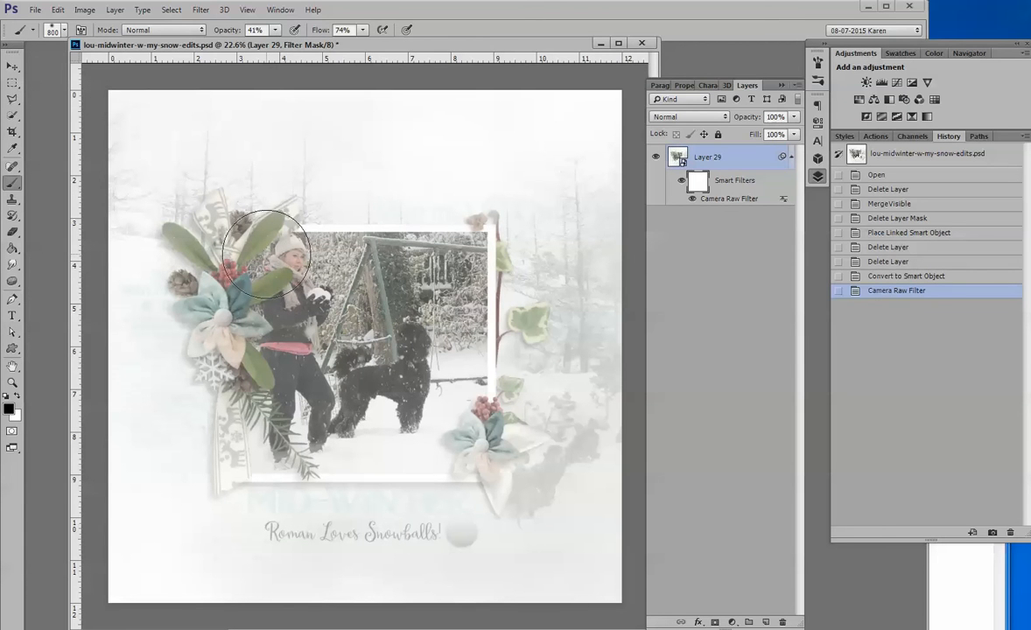
# Step: Reduce the brush to 250 px and paint the haze off the woman's face on the filter mask
pyautogui.press('[')
pyautogui.press('[')
pyautogui.press('[')
pyautogui.press('[')
pyautogui.press('[')
pyautogui.press('[')
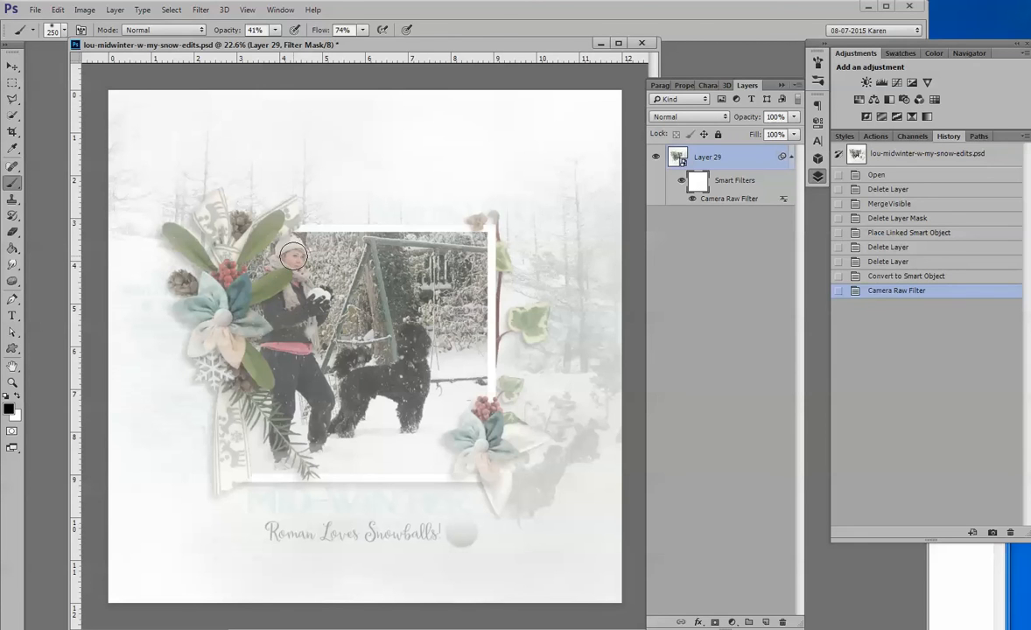
pyautogui.click(293, 255)
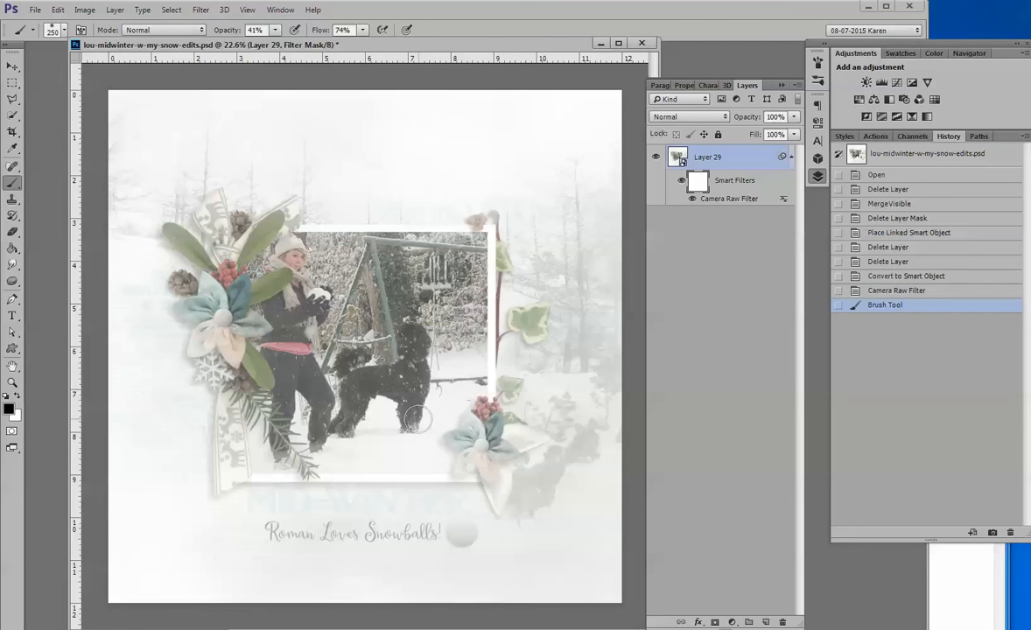
# Step: Paint the haze off the fabric flower and upper leaf of the large cluster, reducing the brush to 125 px
pyautogui.moveTo(191, 265)
pyautogui.mouseDown()
pyautogui.moveTo(212, 266)
pyautogui.moveTo(203, 262)
pyautogui.moveTo(197, 298)
pyautogui.moveTo(217, 325)
pyautogui.moveTo(210, 302)
pyautogui.moveTo(220, 289)
pyautogui.moveTo(228, 302)
pyautogui.mouseUp()
pyautogui.press('[')
pyautogui.press('[')
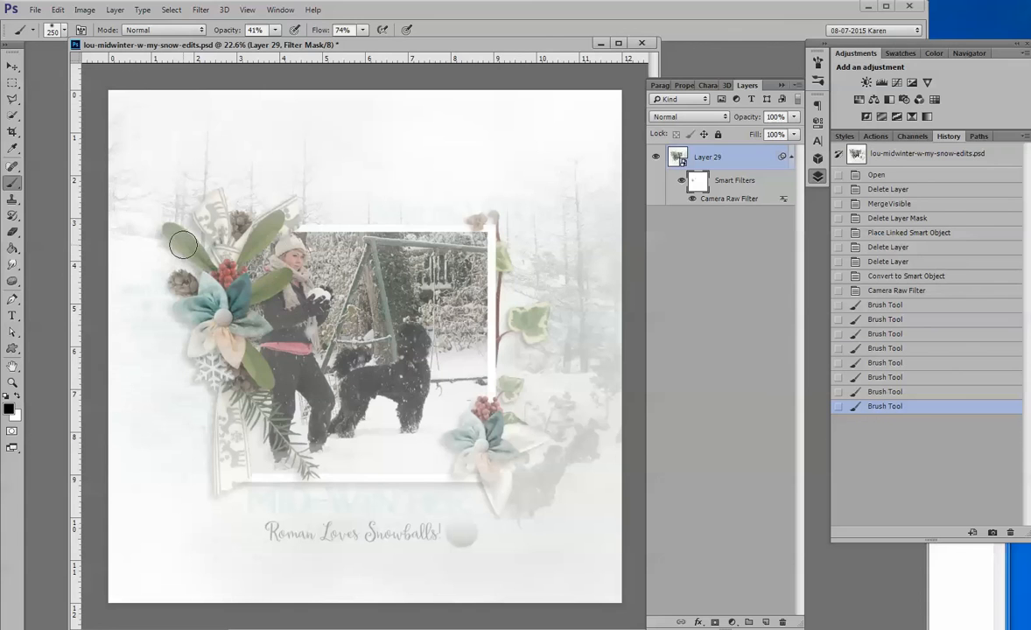
pyautogui.press('[')
pyautogui.press('[')
pyautogui.moveTo(170, 225); pyautogui.dragTo(219, 242)
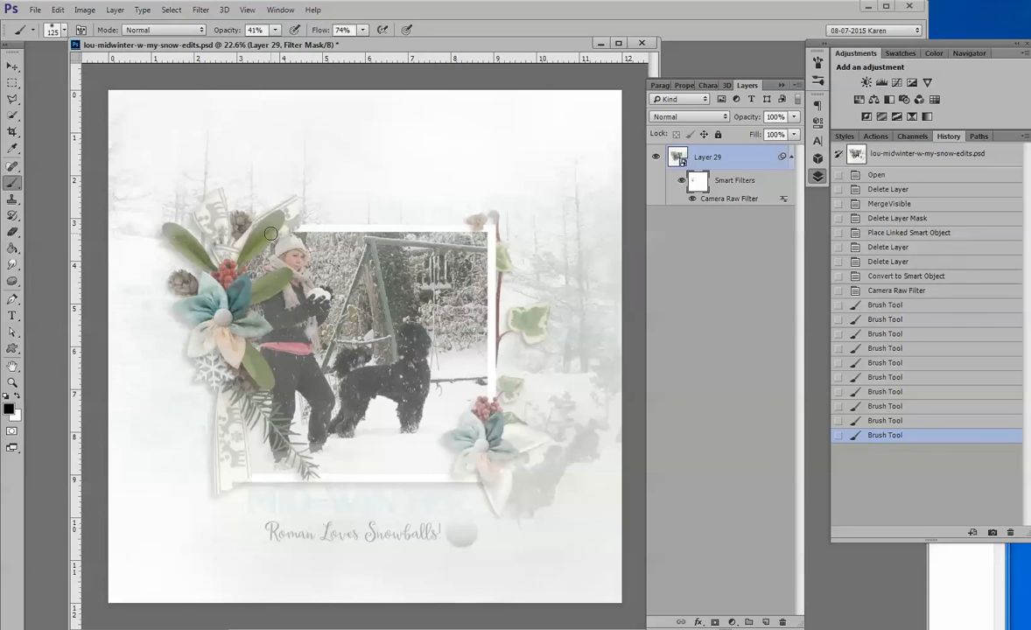
# Step: Switch the paint color to white and brush some haze back over the large cluster's upper leaves
pyautogui.click(19, 396)
pyautogui.moveTo(275, 226)
pyautogui.mouseDown()
pyautogui.moveTo(217, 238)
pyautogui.moveTo(170, 222)
pyautogui.moveTo(208, 256)
pyautogui.mouseUp()
pyautogui.moveTo(210, 264); pyautogui.dragTo(192, 243)
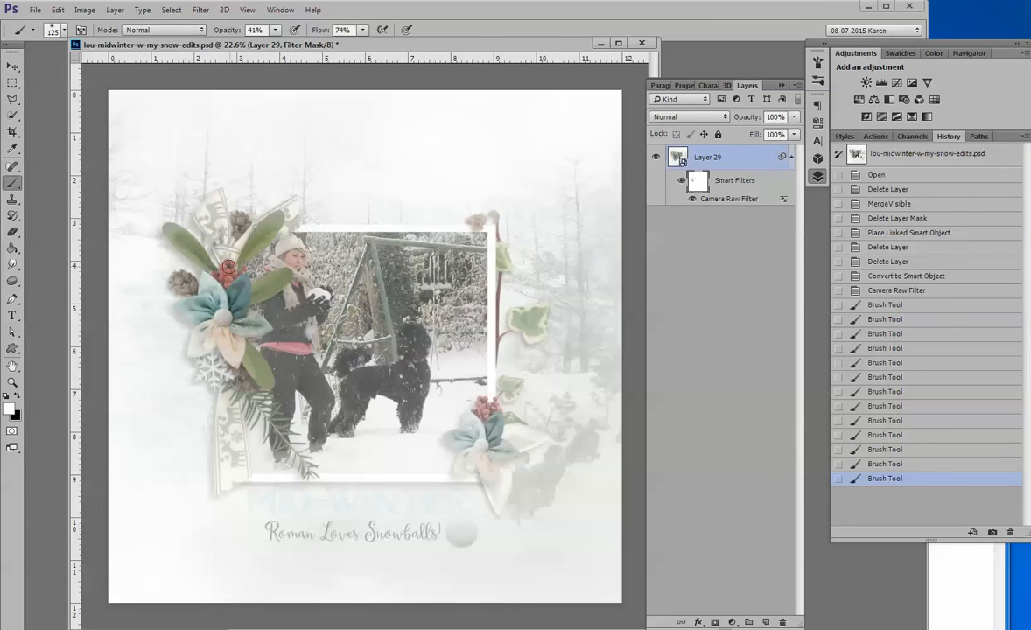
# Step: Switch back to black, lower the brush opacity to 26%, and softly clear haze from the large cluster's lower leaves
pyautogui.click(19, 396)
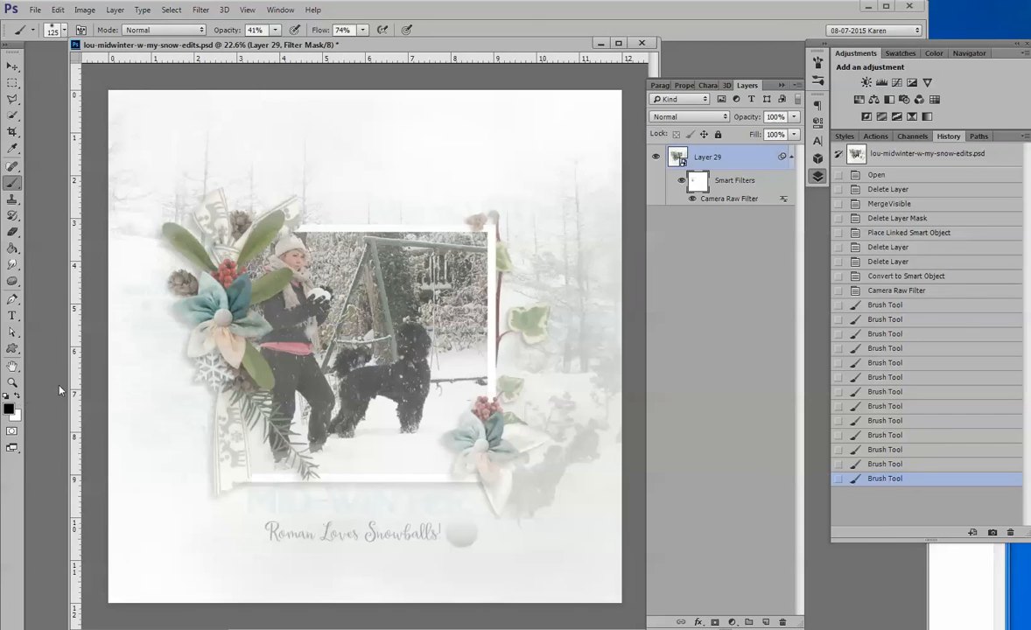
pyautogui.click(276, 33)
pyautogui.moveTo(261, 44); pyautogui.dragTo(253, 44)
pyautogui.moveTo(272, 286); pyautogui.dragTo(254, 298)
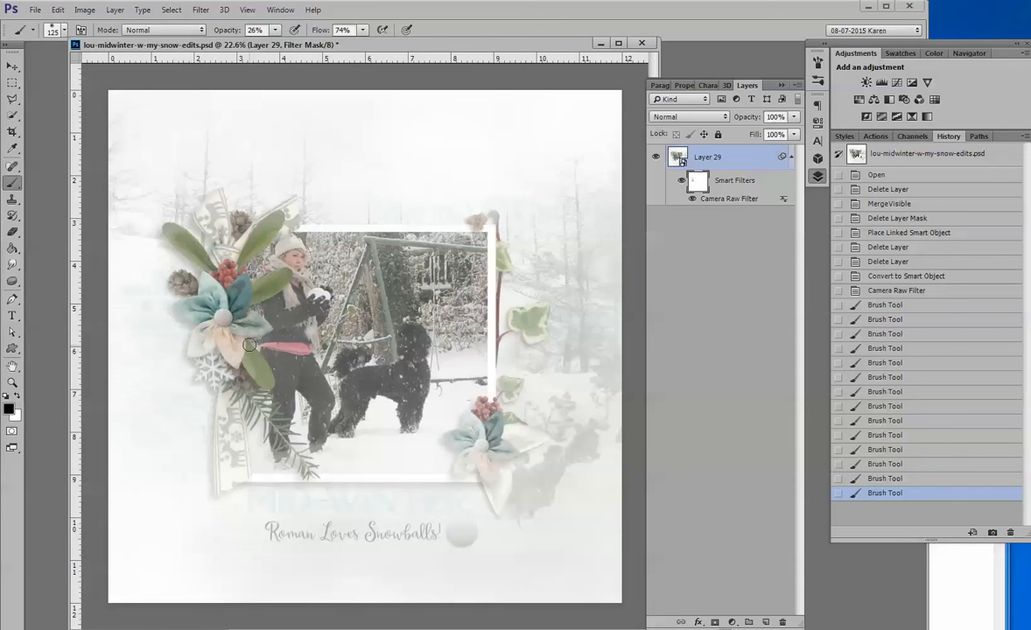
pyautogui.moveTo(252, 370); pyautogui.dragTo(255, 373)
# Step: Paint haze off the small flower cluster, its berries, the ivy vine and the caption below the photo
pyautogui.moveTo(480, 407); pyautogui.dragTo(475, 444)
pyautogui.moveTo(474, 444)
pyautogui.mouseDown()
pyautogui.moveTo(458, 440)
pyautogui.moveTo(490, 449)
pyautogui.moveTo(495, 400)
pyautogui.mouseUp()
pyautogui.moveTo(500, 394); pyautogui.dragTo(497, 390)
pyautogui.moveTo(508, 337); pyautogui.dragTo(496, 337)
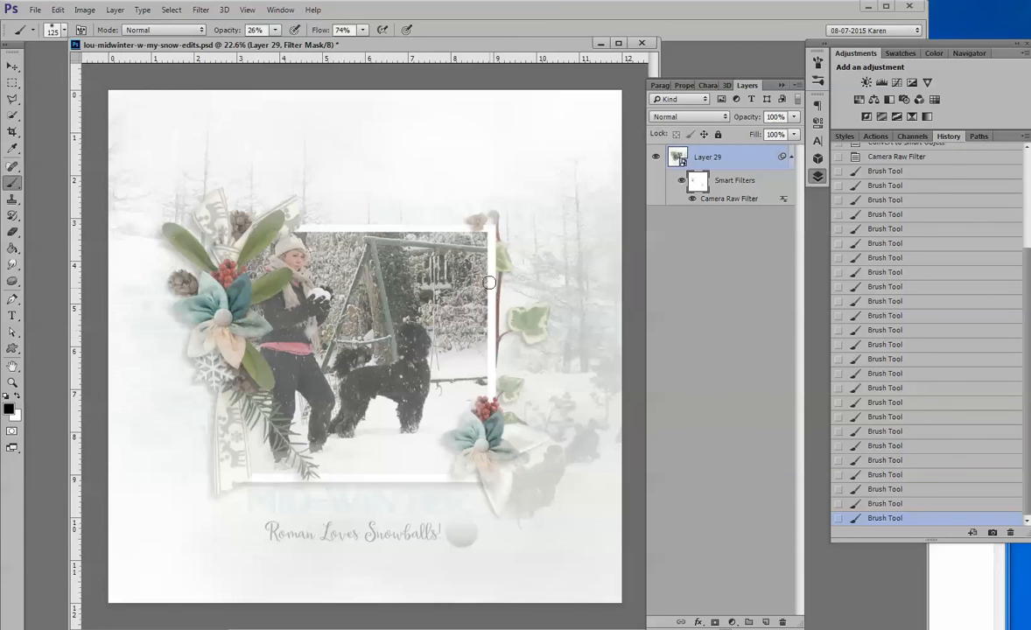
pyautogui.moveTo(498, 255); pyautogui.dragTo(495, 253)
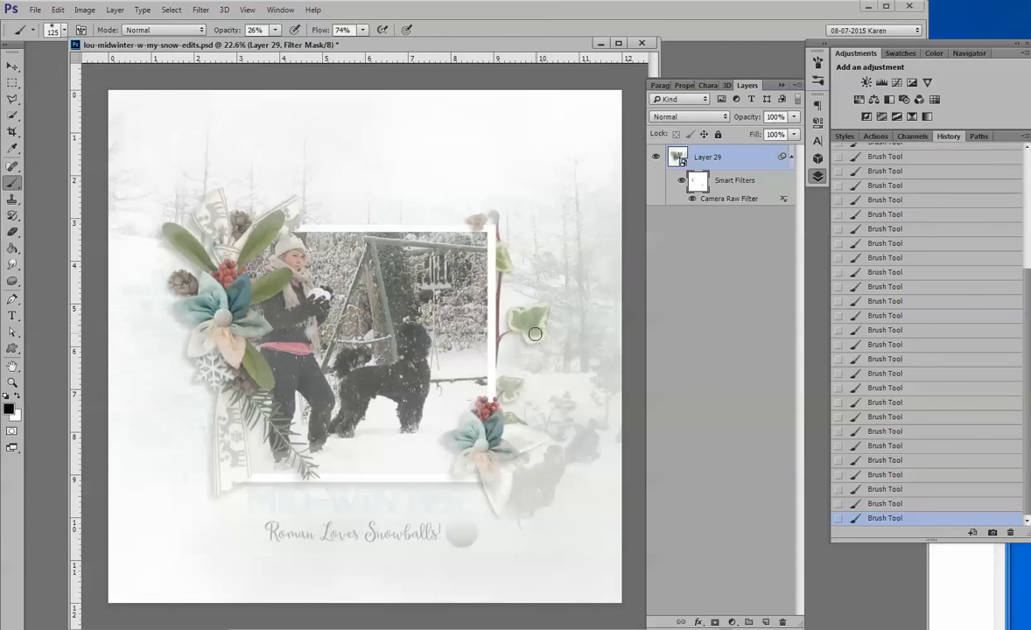
pyautogui.moveTo(268, 536); pyautogui.dragTo(451, 533)
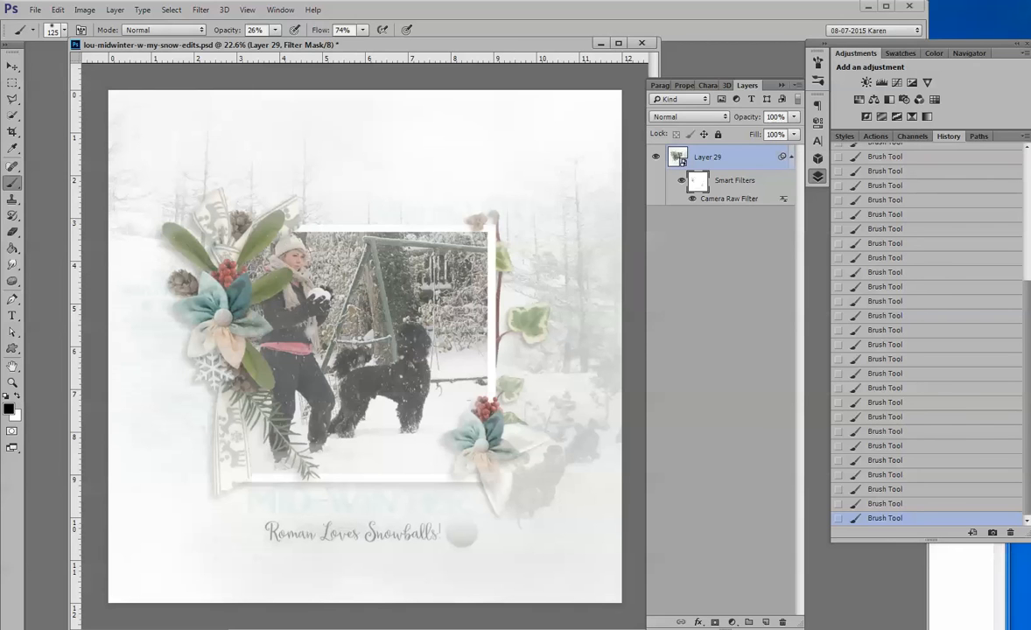
# Step: Copy the sd_woodland-winter-overlay6 layer from the duplicate document into the lou-midwinter-w-my-snow-edits.psd layout
pyautogui.moveTo(355, 619)
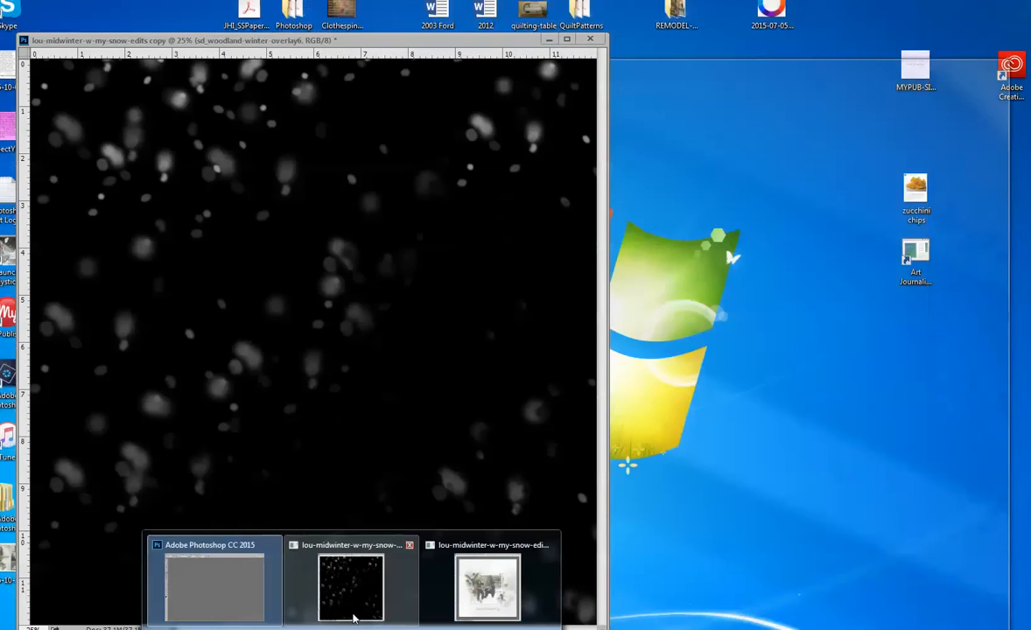
pyautogui.click(352, 588)
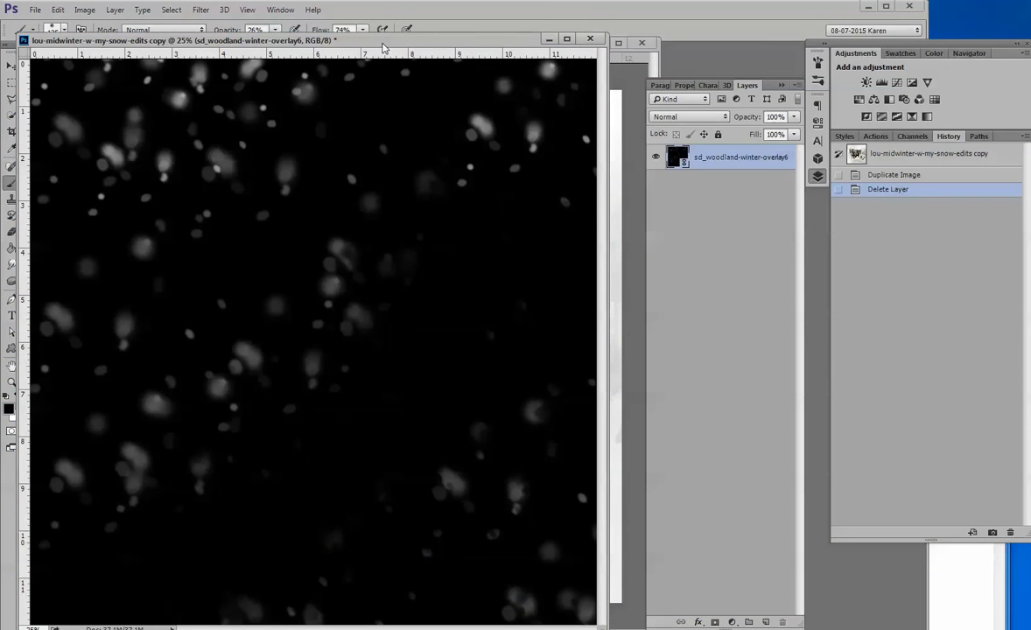
pyautogui.moveTo(382, 47); pyautogui.dragTo(443, 204)
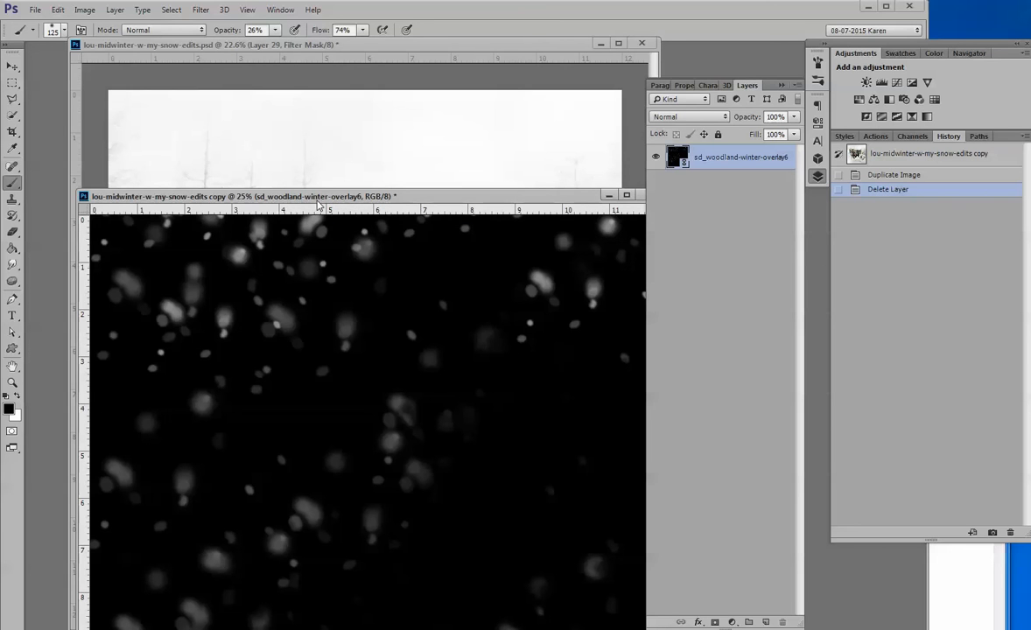
pyautogui.moveTo(677, 158); pyautogui.dragTo(380, 152)
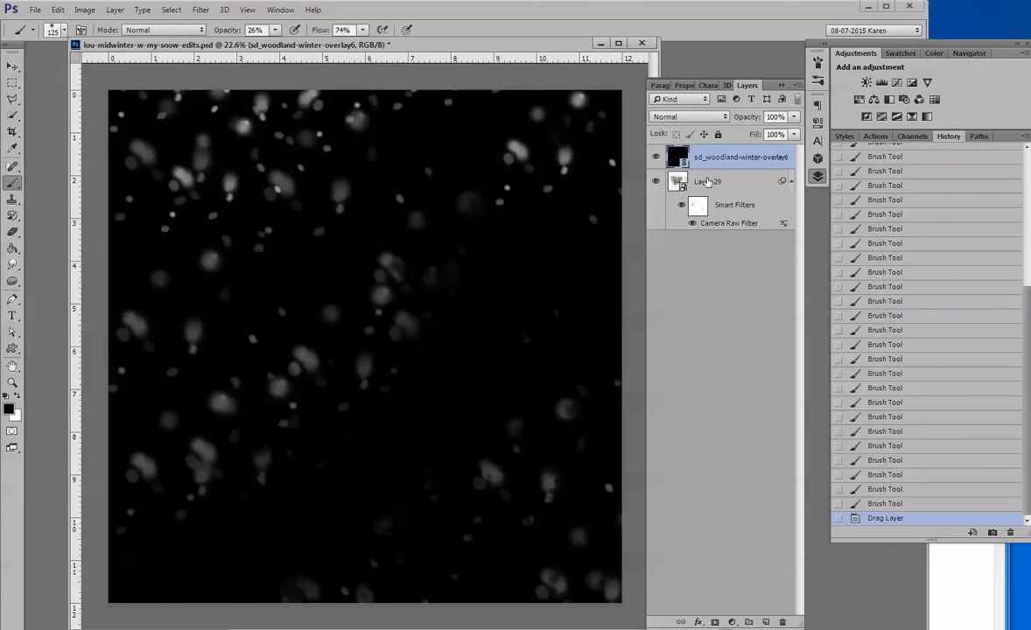
# Step: Set the snow overlay layer's blending mode to Screen and compare the layout with the overlay hidden and shown
pyautogui.click(655, 157)
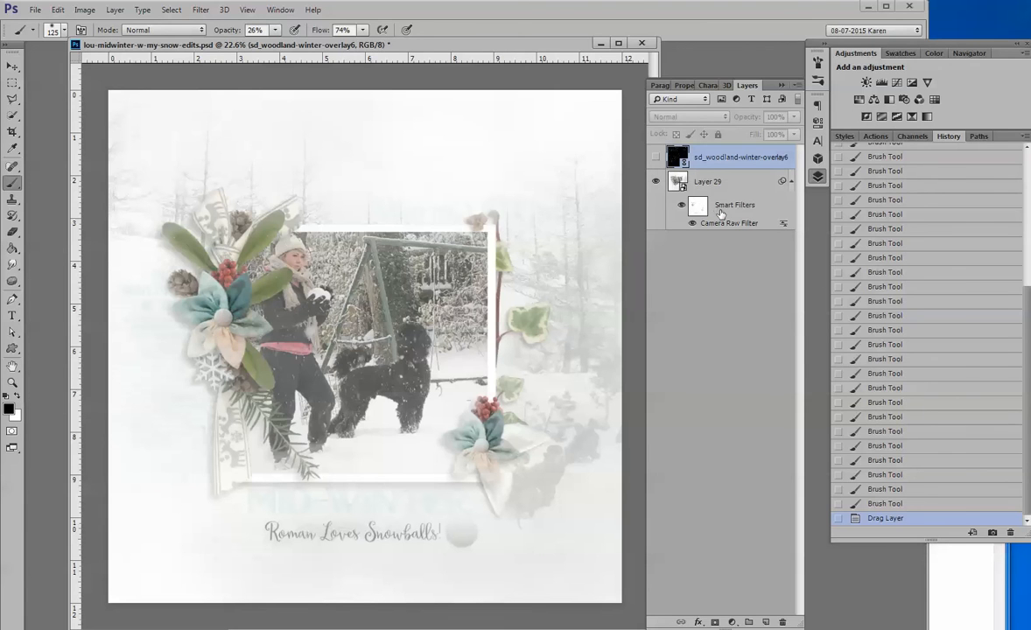
pyautogui.click(656, 157)
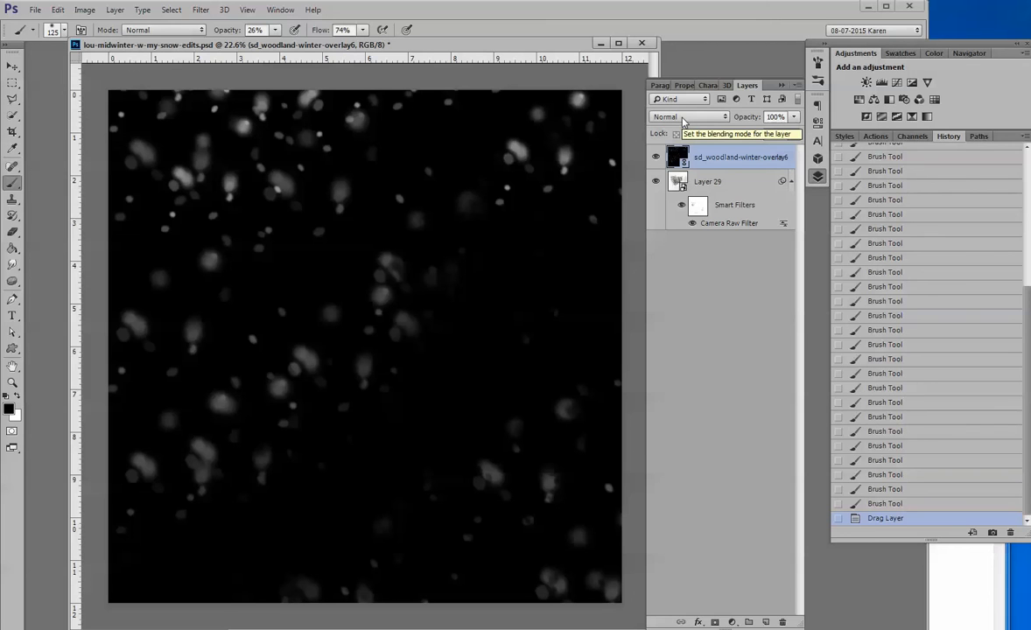
pyautogui.click(684, 119)
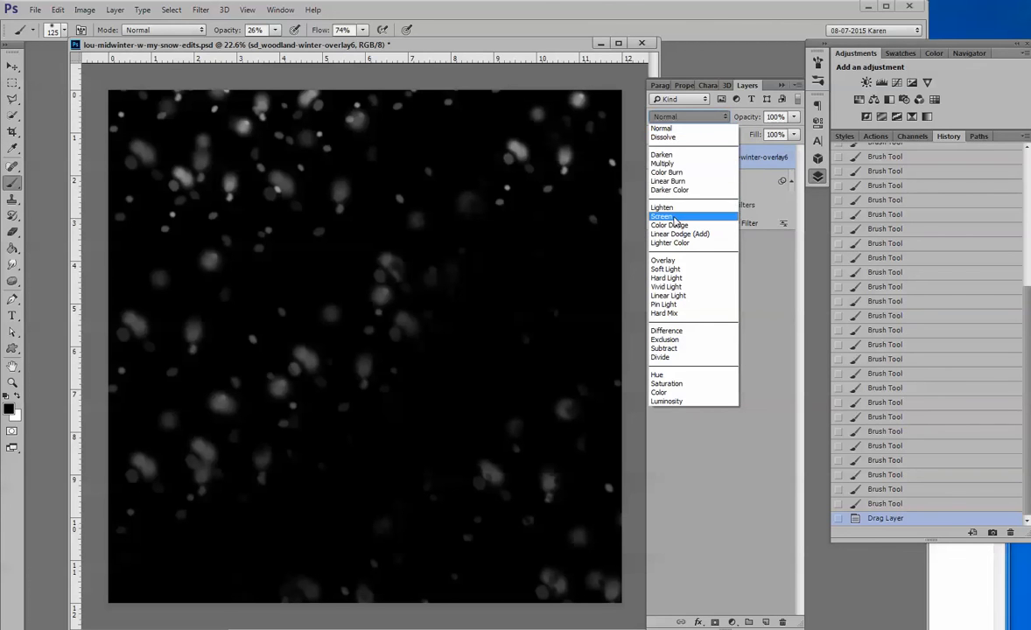
pyautogui.click(663, 217)
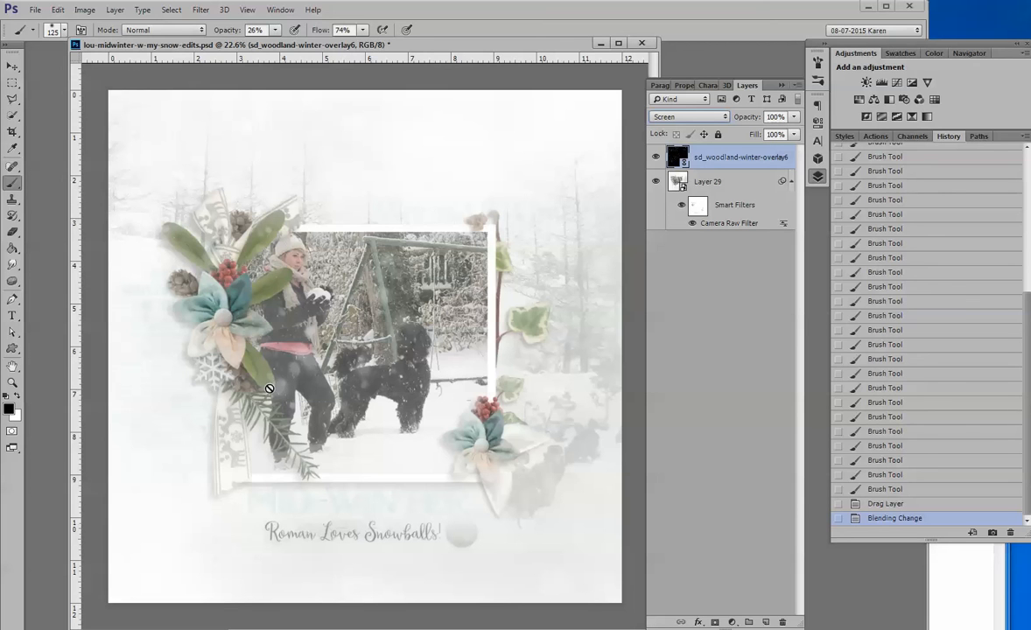
pyautogui.click(657, 158)
pyautogui.click(657, 159)
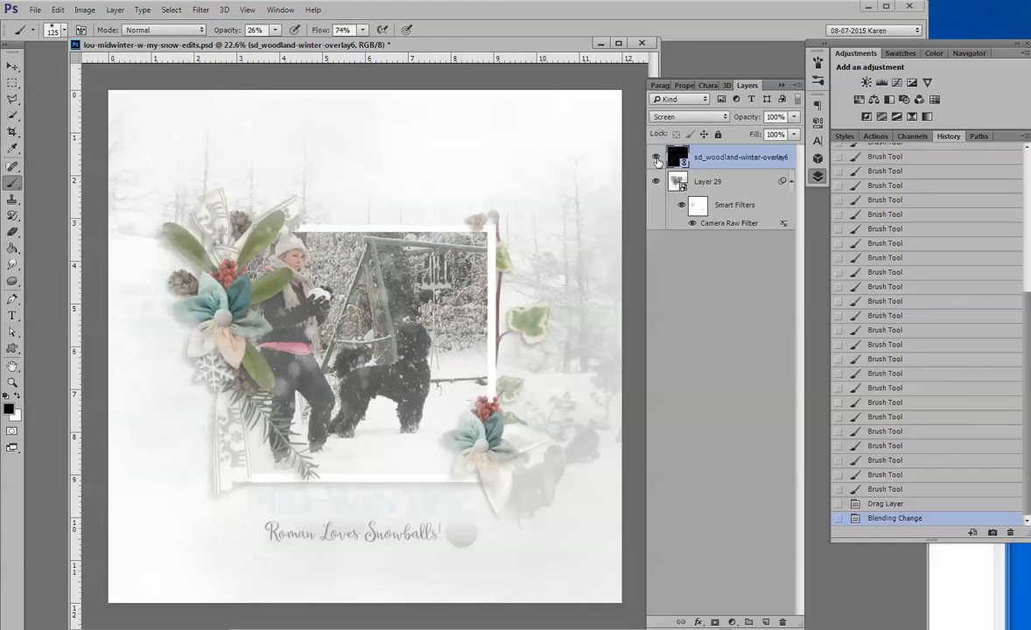